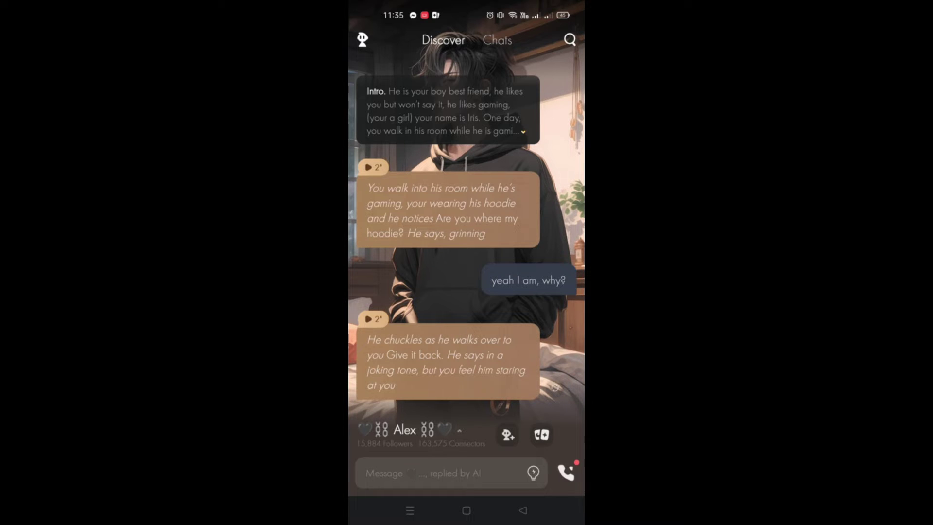
# Step: Delete mary's chat from the Chats list, leaving only the Alex conversation untouched
pyautogui.click(501, 43)
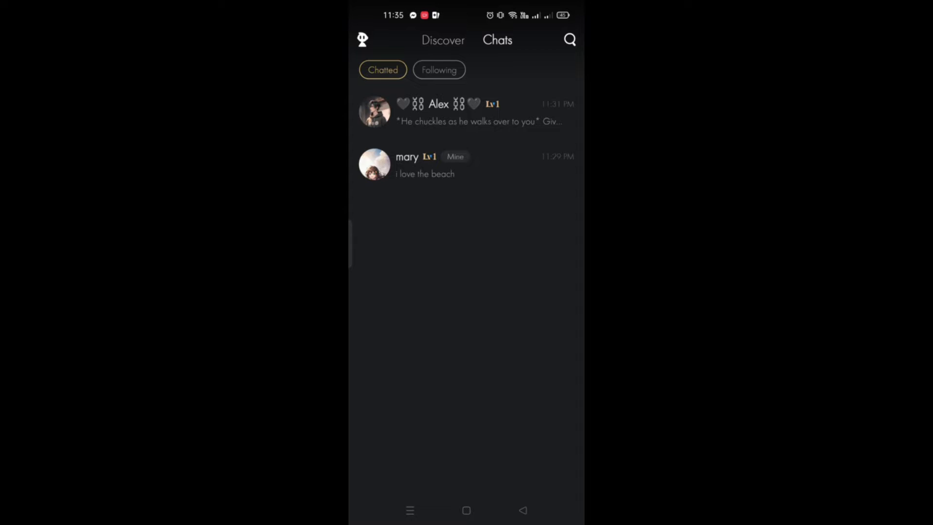
pyautogui.click(418, 165)
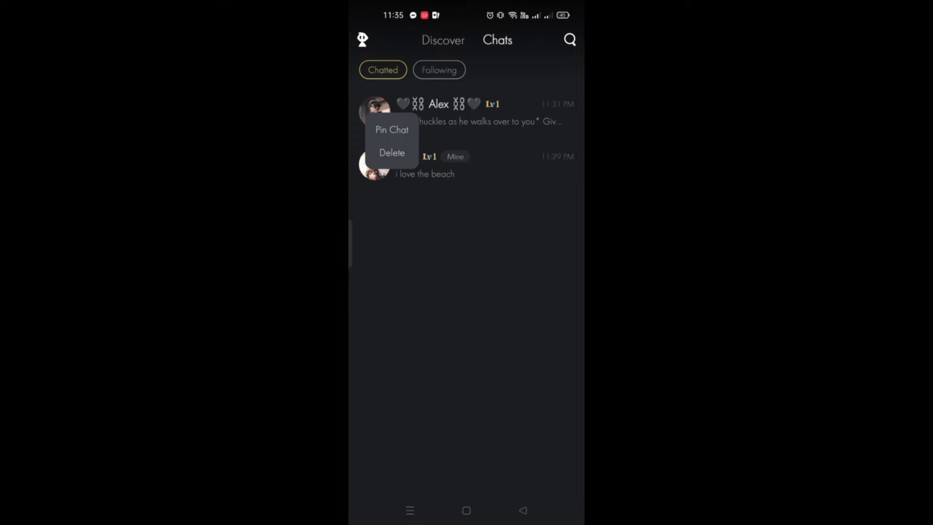
pyautogui.click(392, 153)
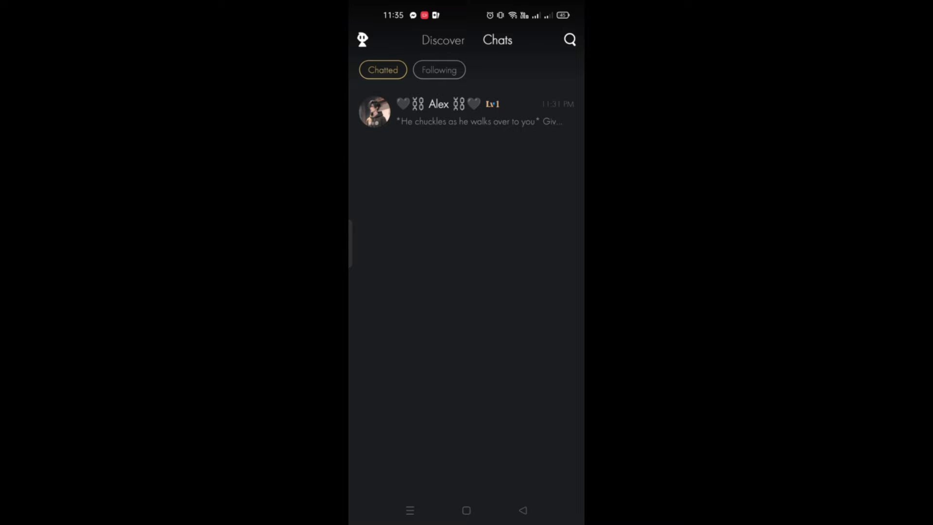
pyautogui.click(454, 111)
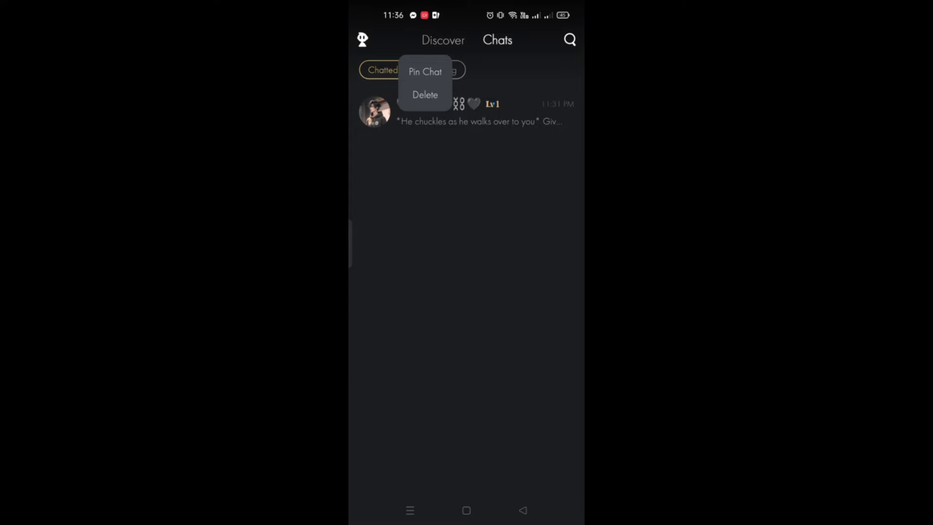
pyautogui.click(450, 256)
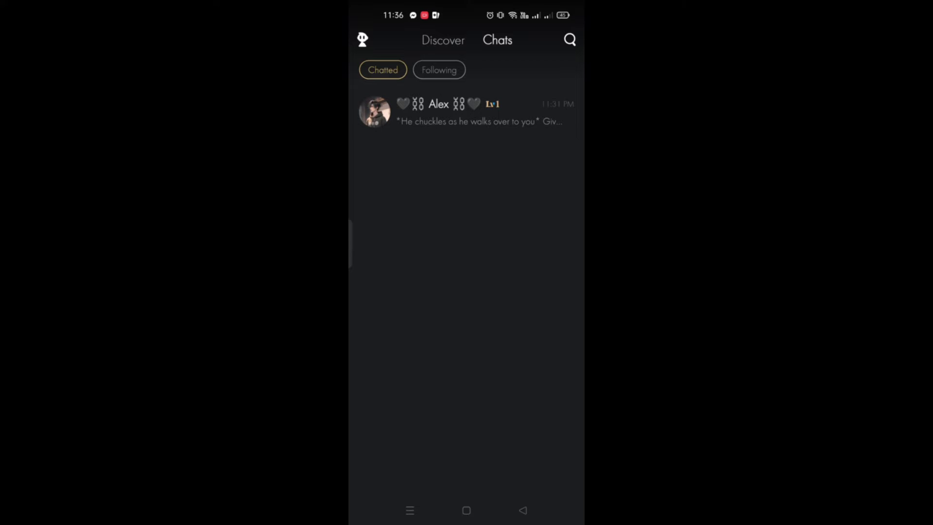
# Step: Open the account profile panel to reach mary's talkie
pyautogui.click(363, 40)
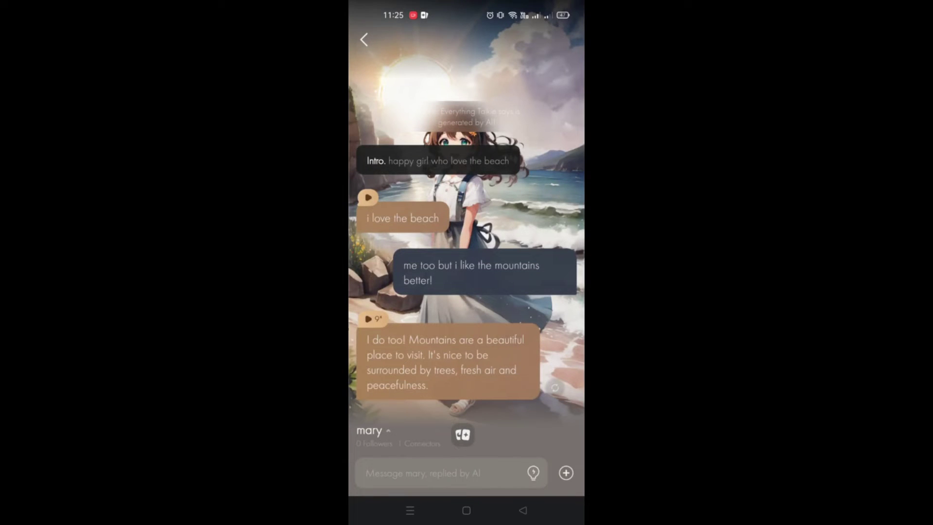
# Step: Open mary's character profile from her name, swipe it away, then reopen it
pyautogui.click(523, 510)
pyautogui.click(372, 428)
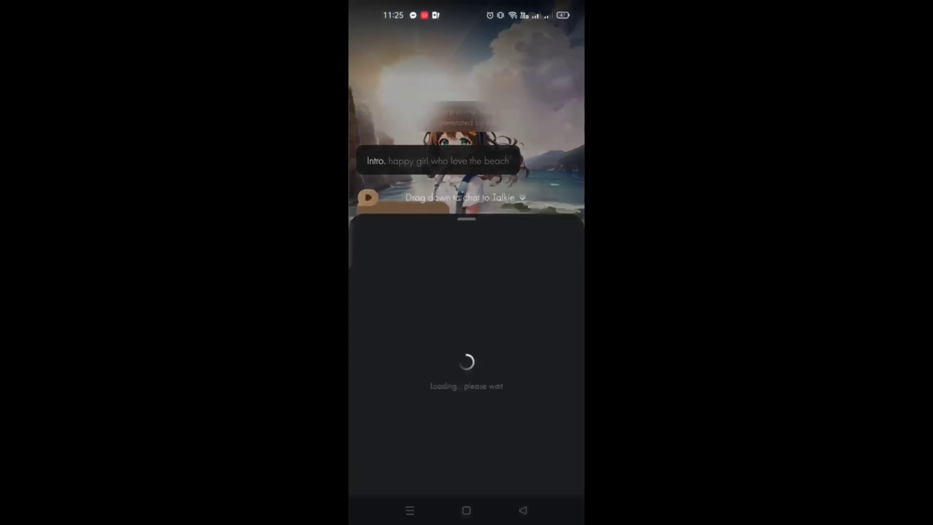
pyautogui.moveTo(467, 219); pyautogui.dragTo(467, 474)
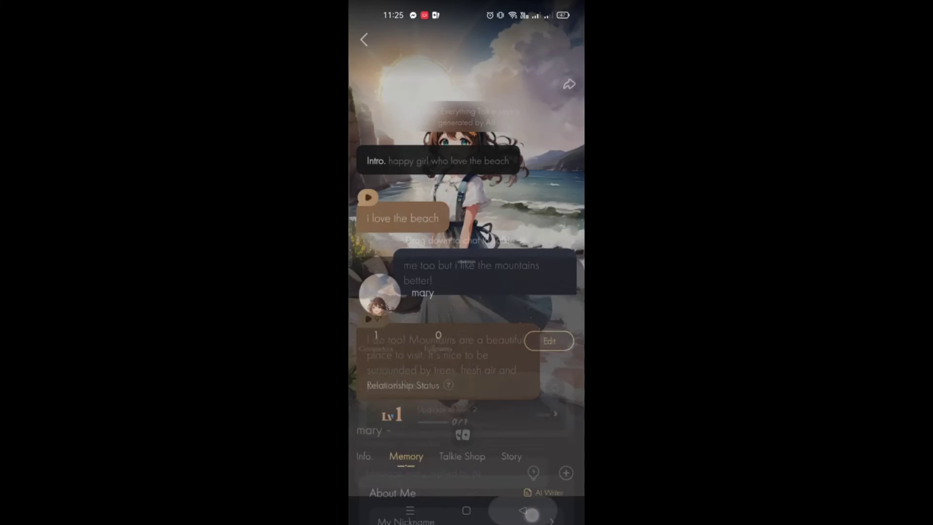
pyautogui.click(379, 428)
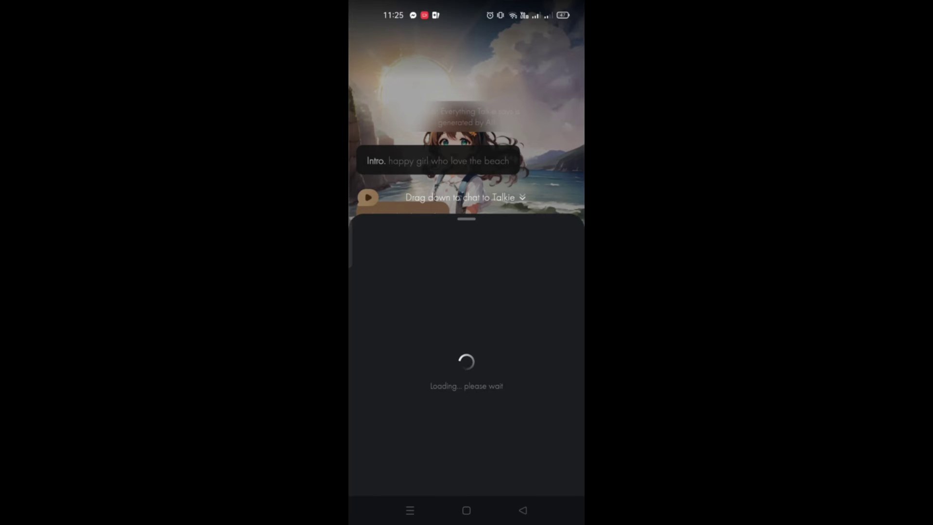
pyautogui.click(550, 299)
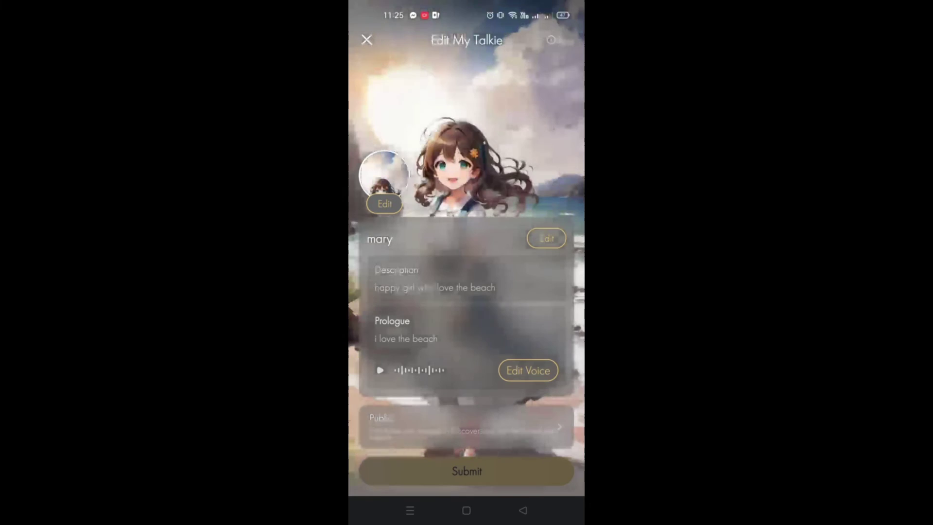
pyautogui.click(547, 239)
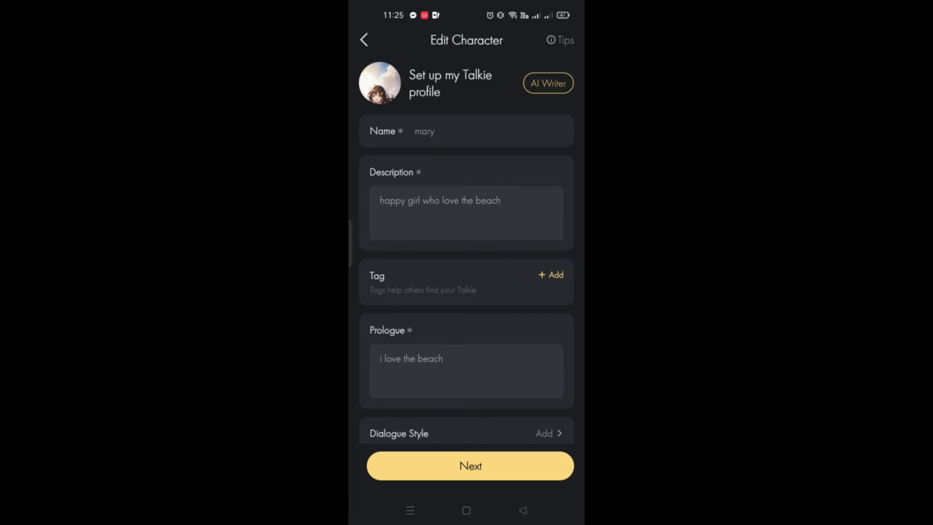
pyautogui.scroll(-2, 467, 328)
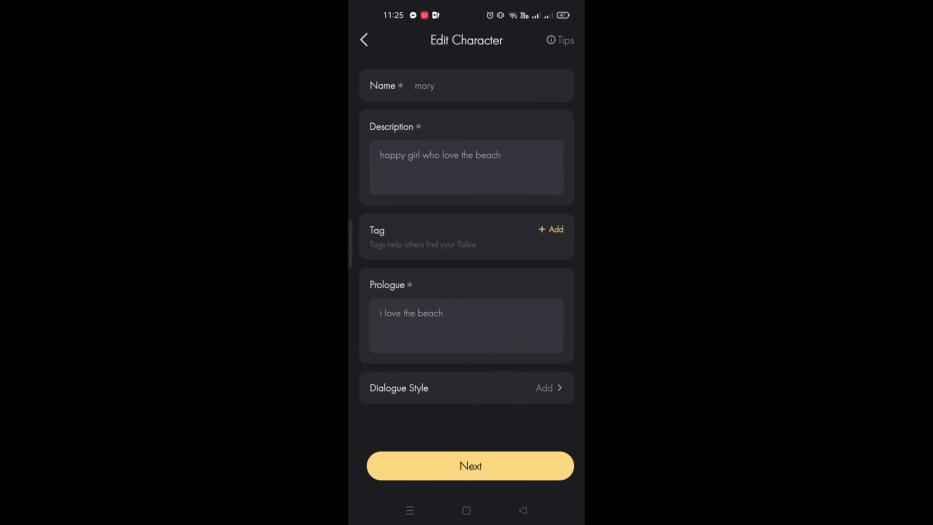
pyautogui.scroll(2, 536, 354)
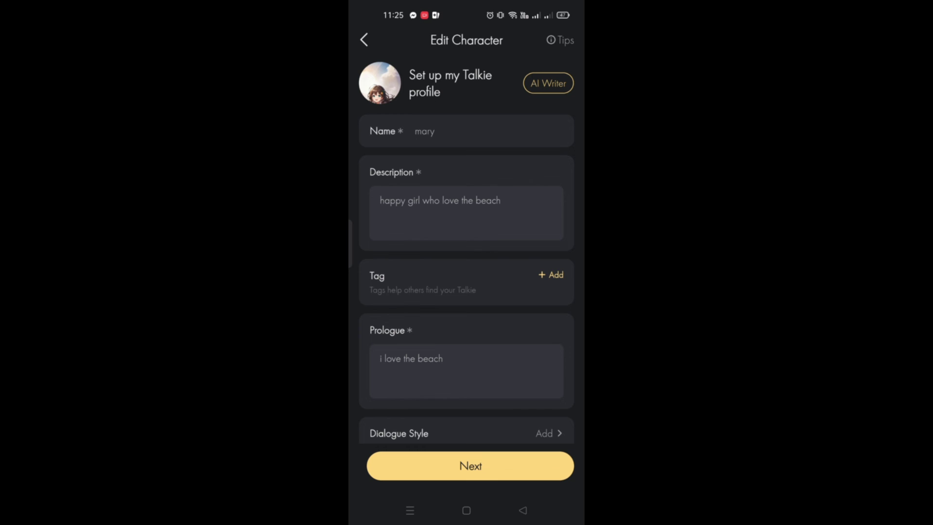
pyautogui.click(568, 42)
pyautogui.click(368, 37)
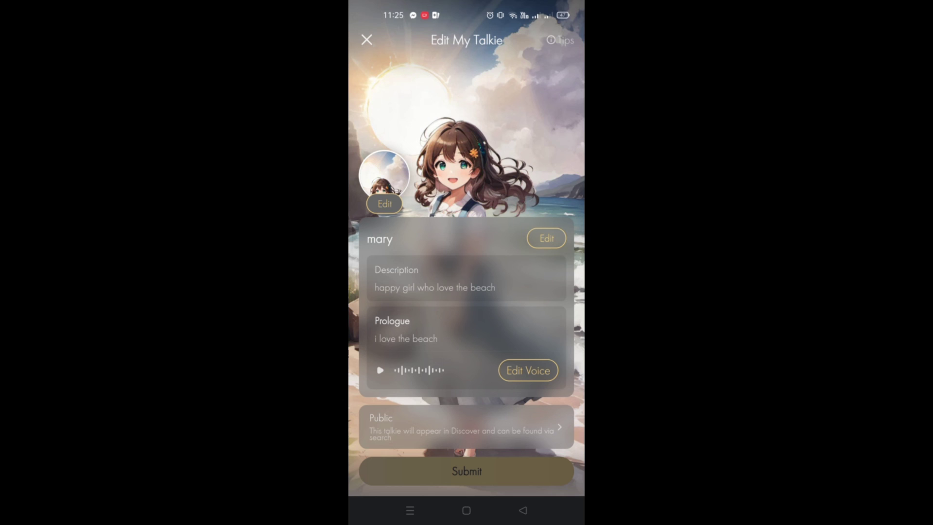
pyautogui.click(523, 510)
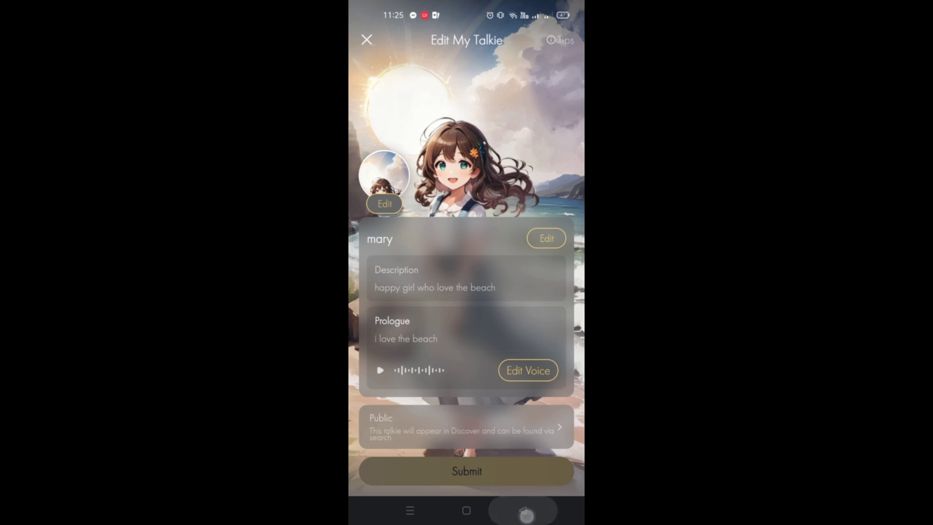